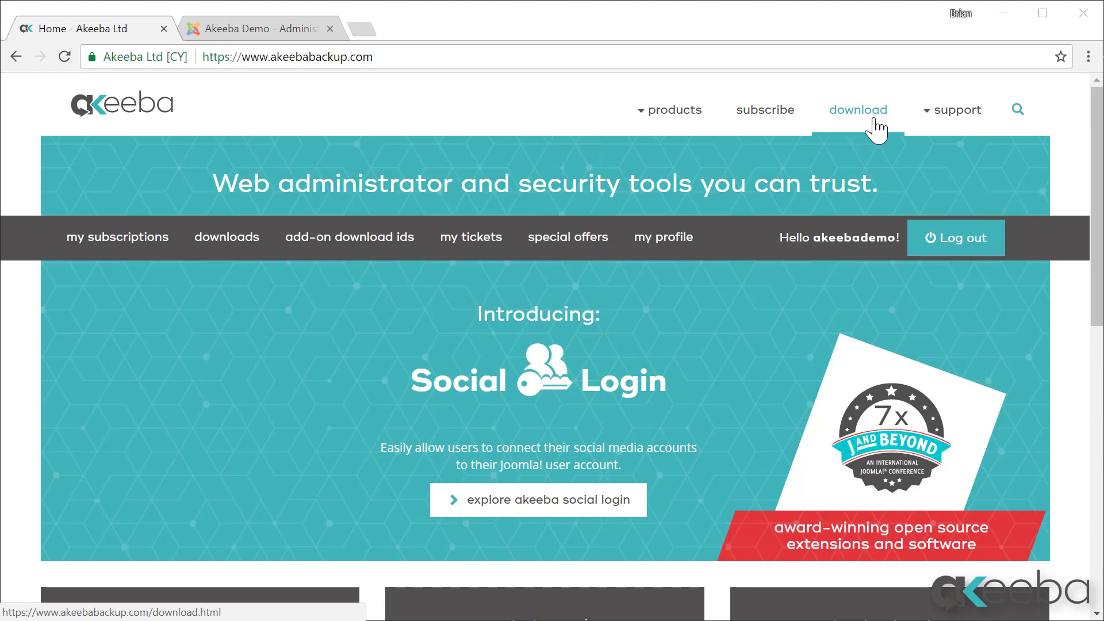
Step: Download the Akeeba Backup for Joomla Pro v.6.0.1 package from the Akeeba downloads page
click(876, 130)
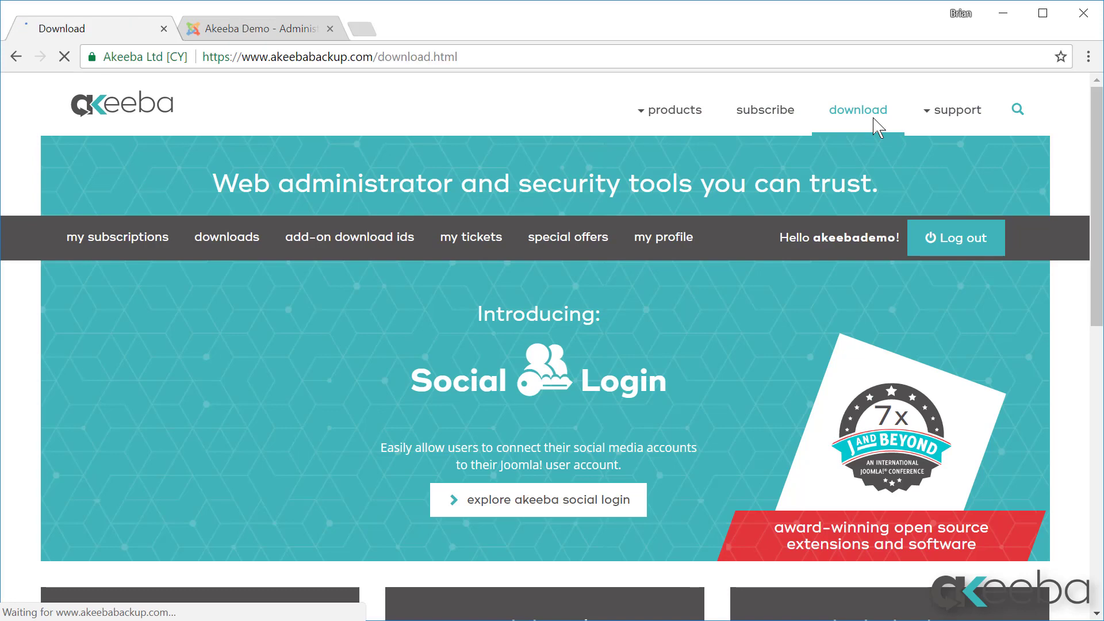
scroll(805, 313, down, 5)
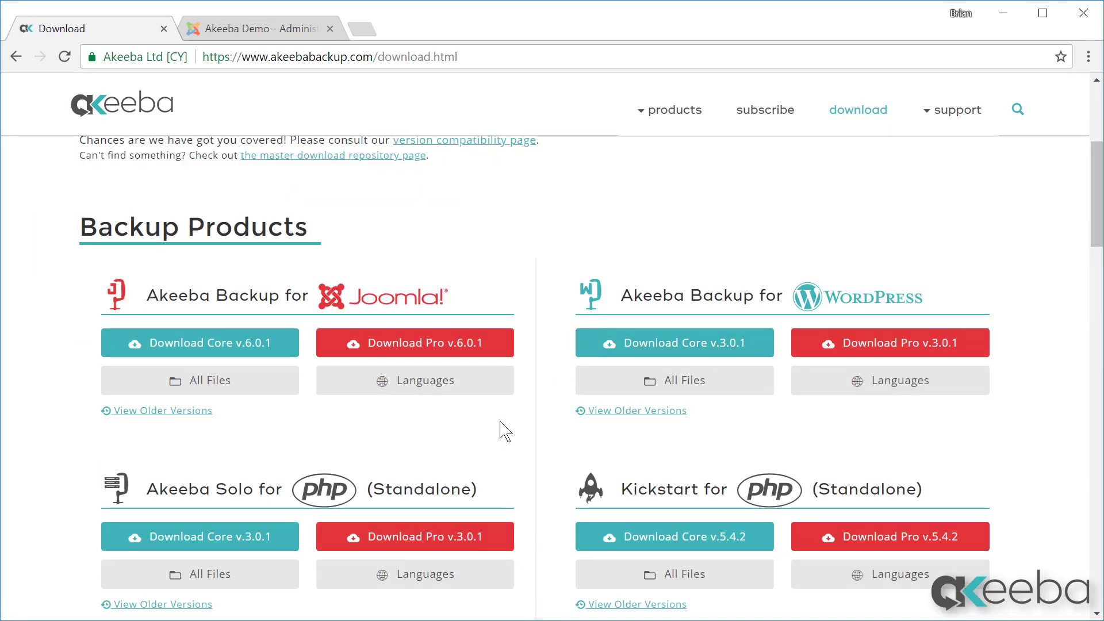
click(429, 347)
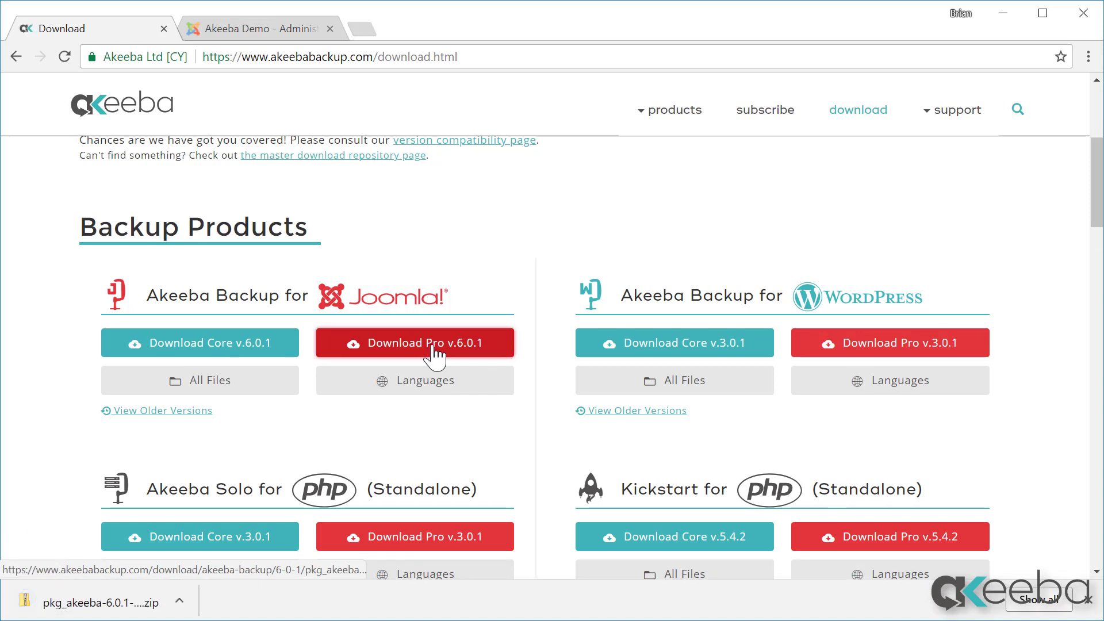
Step: Log in to the Joomla site administrator with the administrator credentials
click(1088, 600)
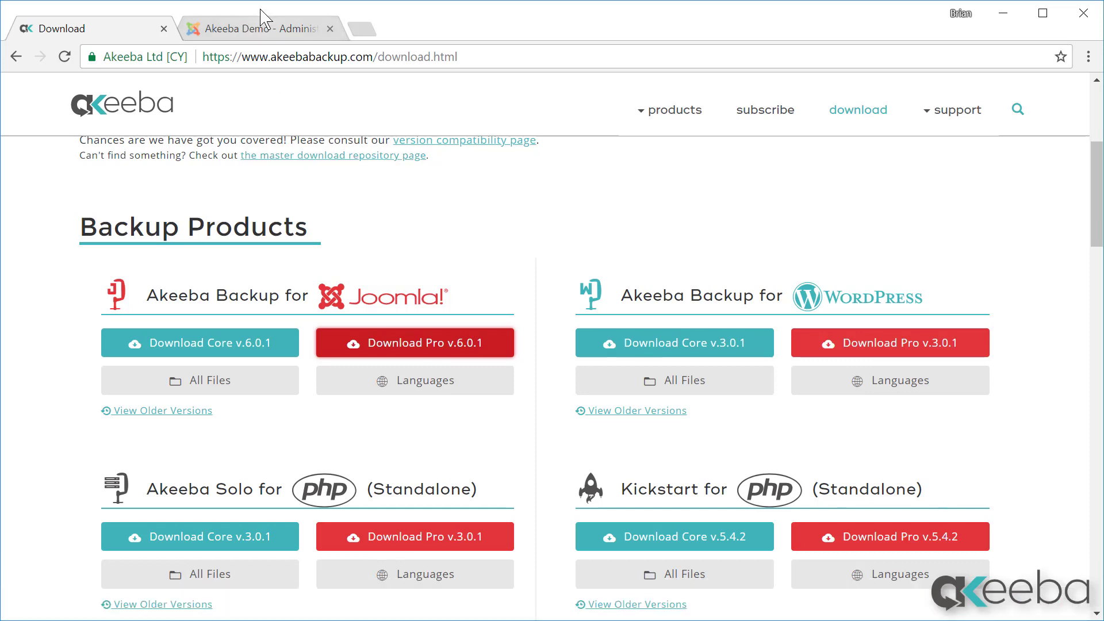
click(263, 25)
text(••ebademo)
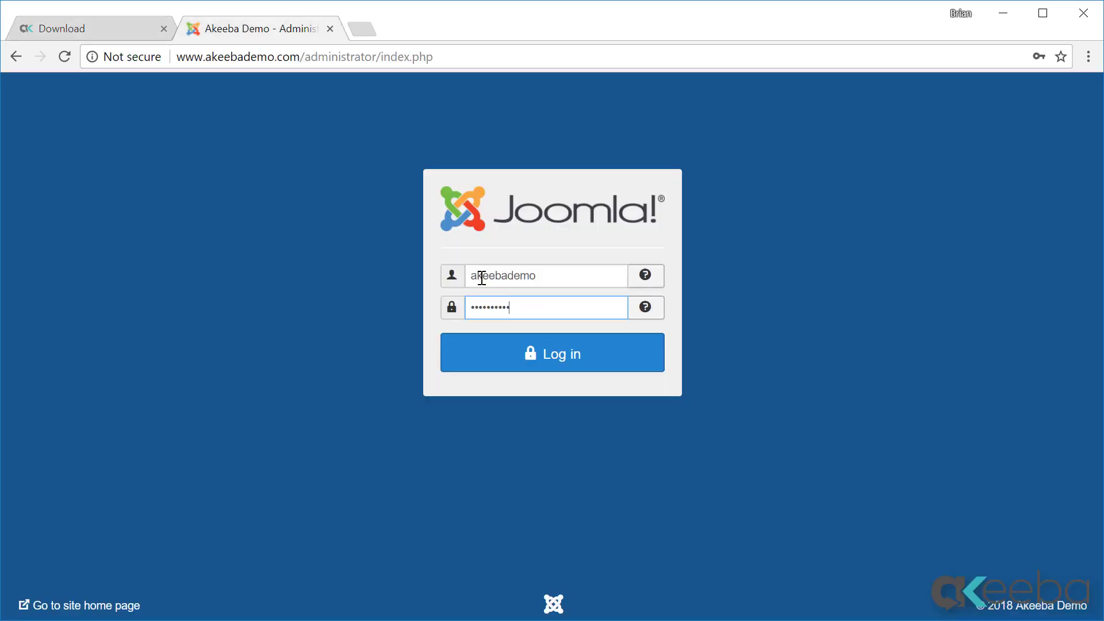
key(Return)
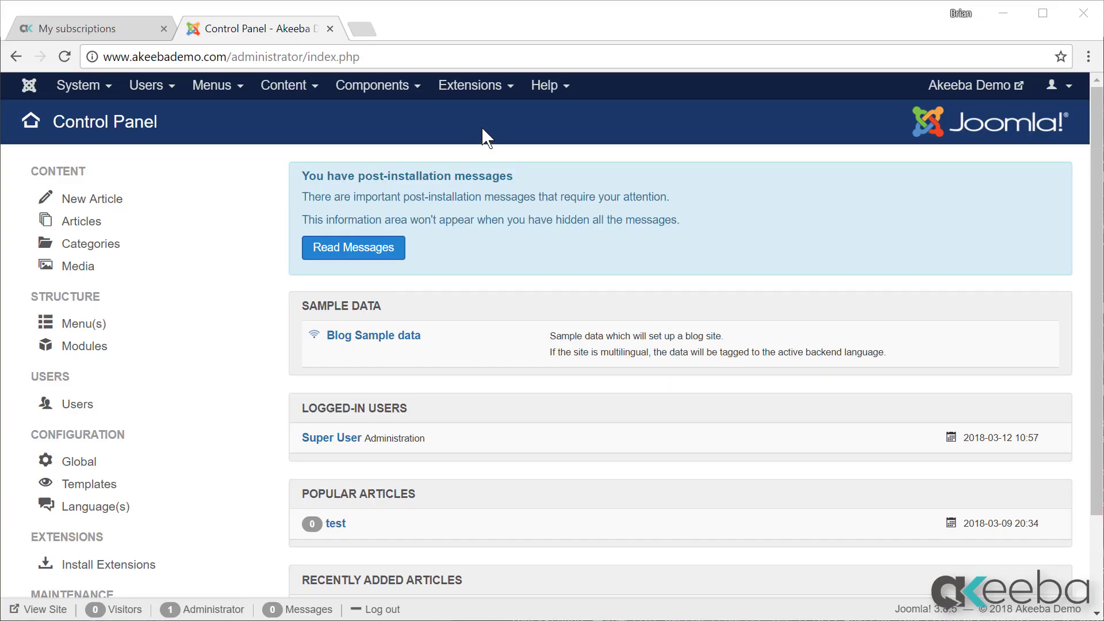
Step: Install the pkg_akeeba-6.0.1-pro.zip package through the Joomla extension installer
click(483, 88)
mouse_move(497, 119)
click(592, 115)
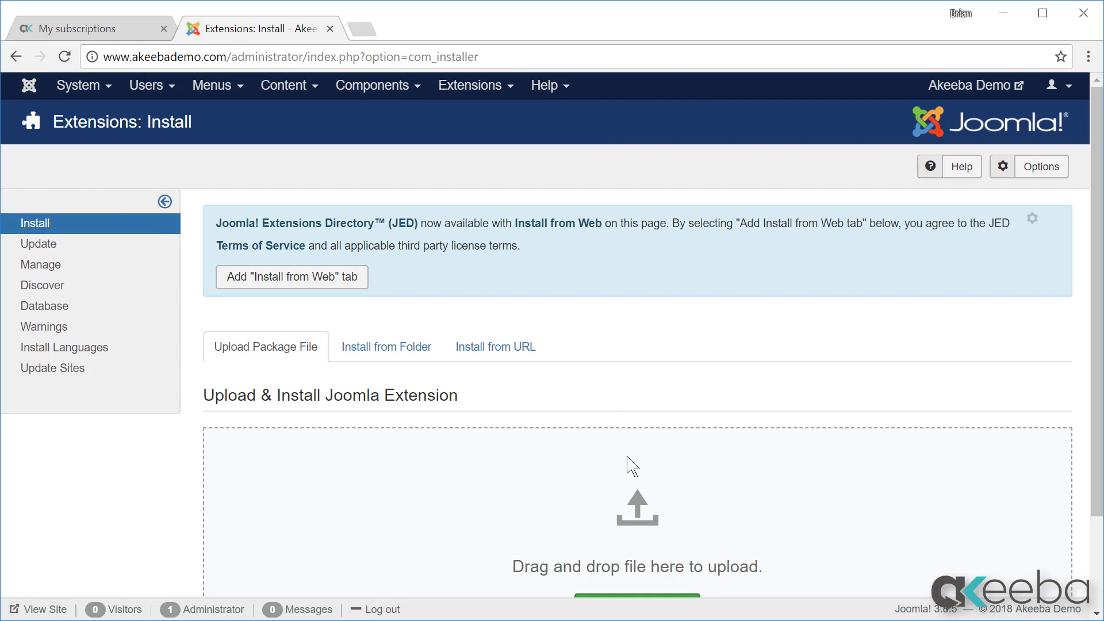
scroll(631, 460, down, 2)
click(649, 497)
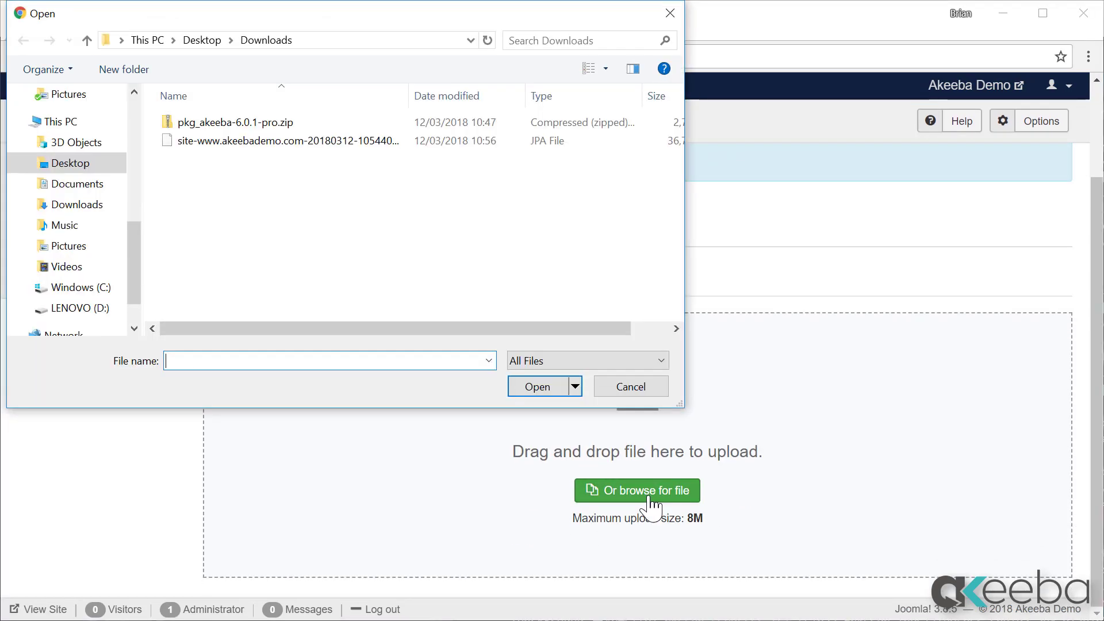
click(243, 122)
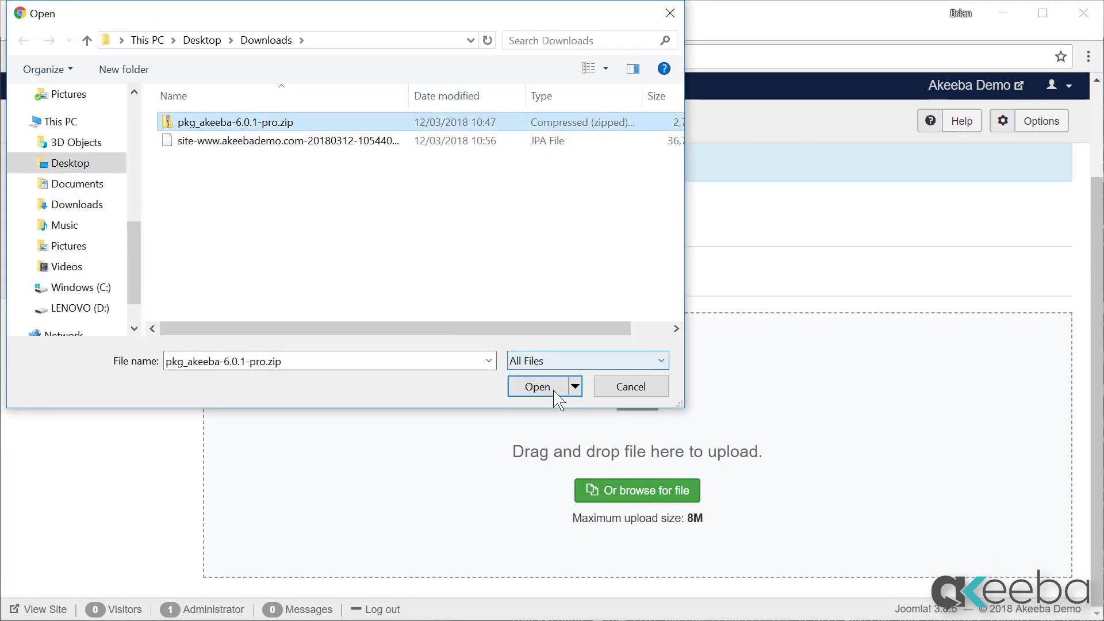
click(552, 391)
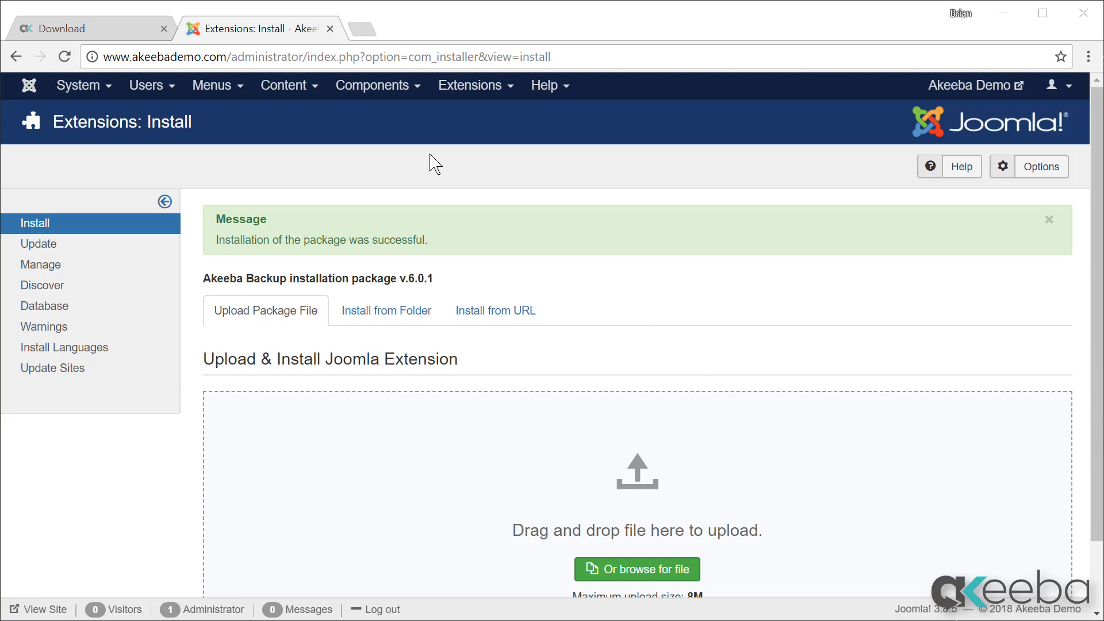
click(389, 92)
Step: Open Akeeba Backup and run its Configuration Wizard to benchmark the server
click(390, 117)
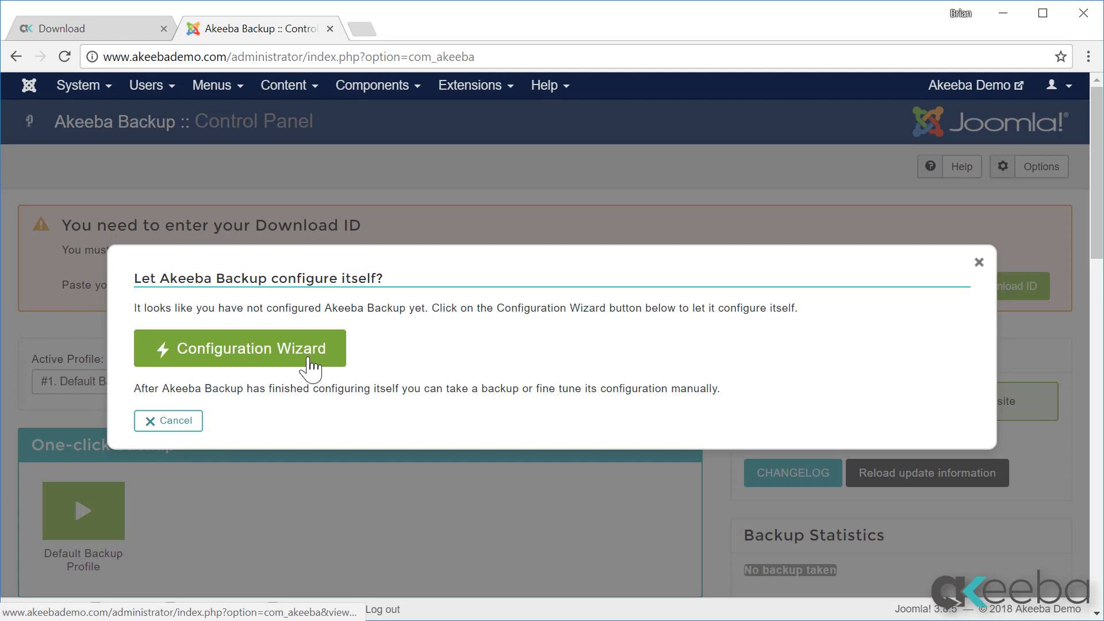
click(309, 356)
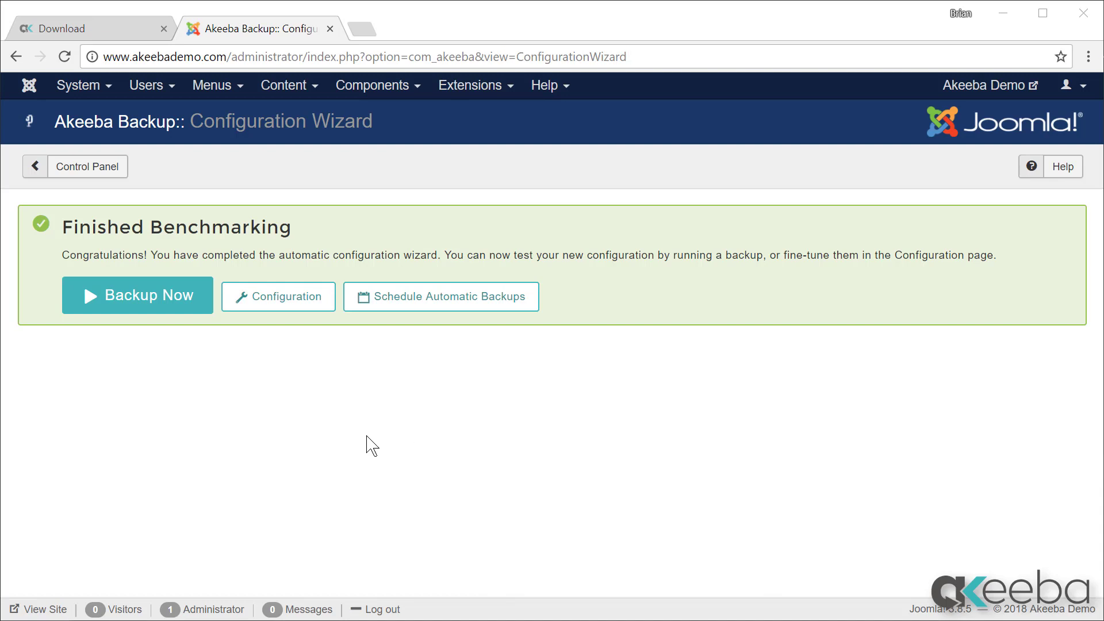
Step: Take a full-site backup with a password protecting the ANGIE restore installer
click(168, 295)
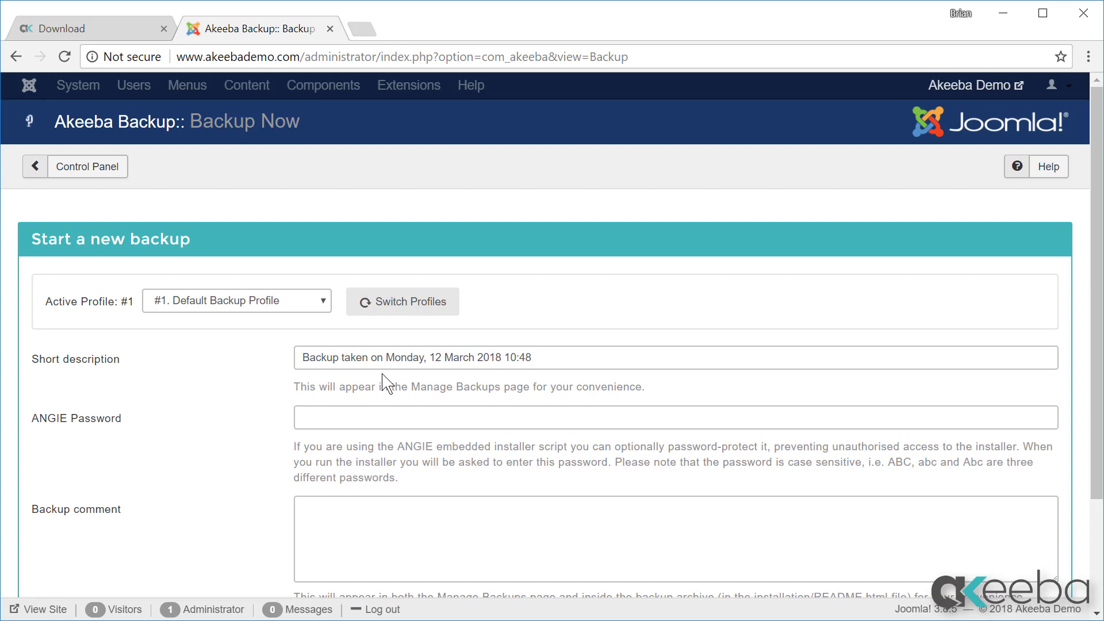
click(388, 413)
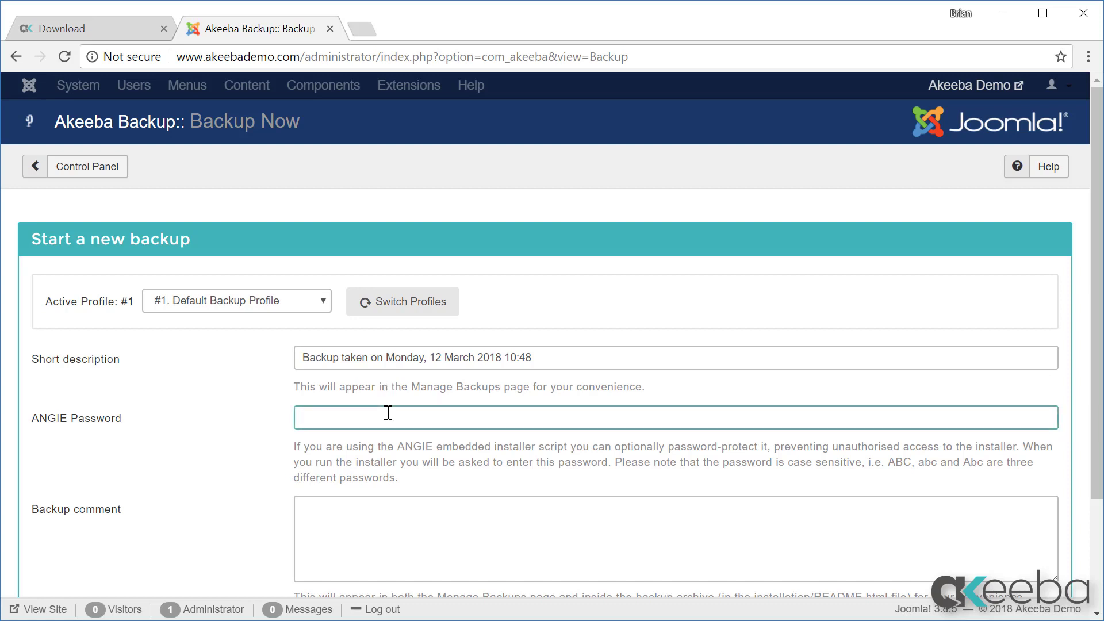
text(**********)
scroll(385, 411, down, 3)
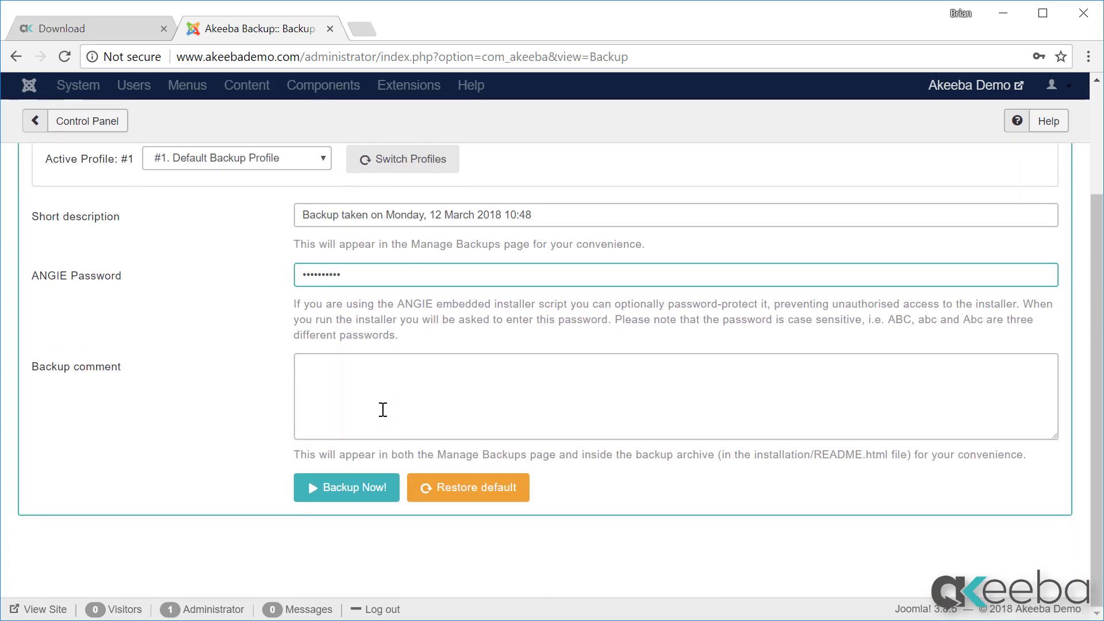
click(383, 409)
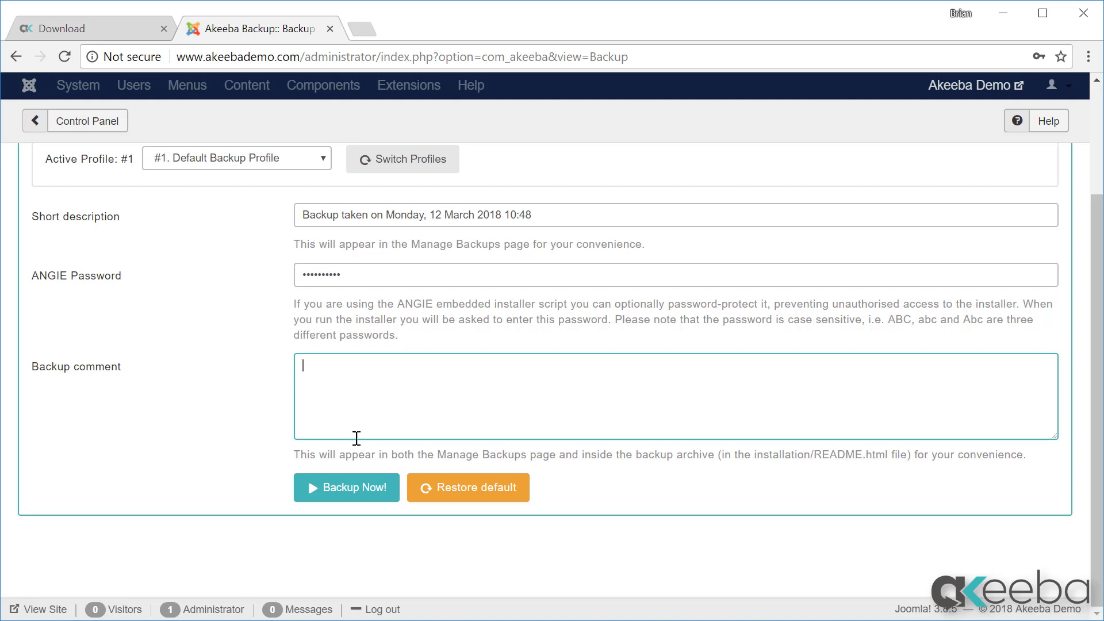
click(353, 492)
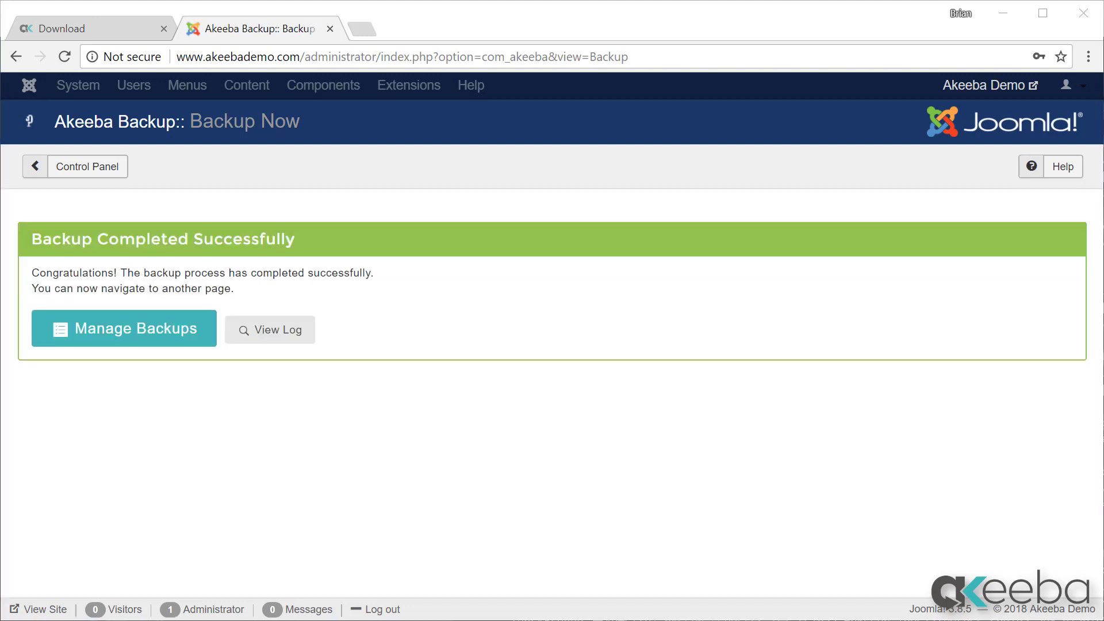
click(120, 318)
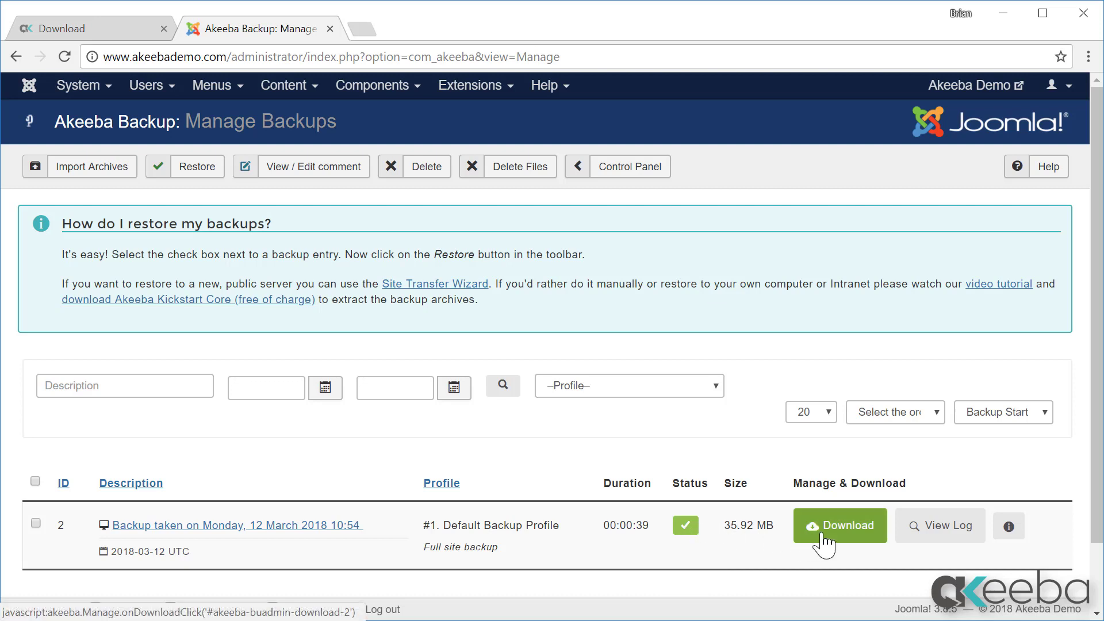
Step: Download the 35.92 MB backup archive despite the browser-corruption warning, then close the warning
scroll(825, 543, down, 1)
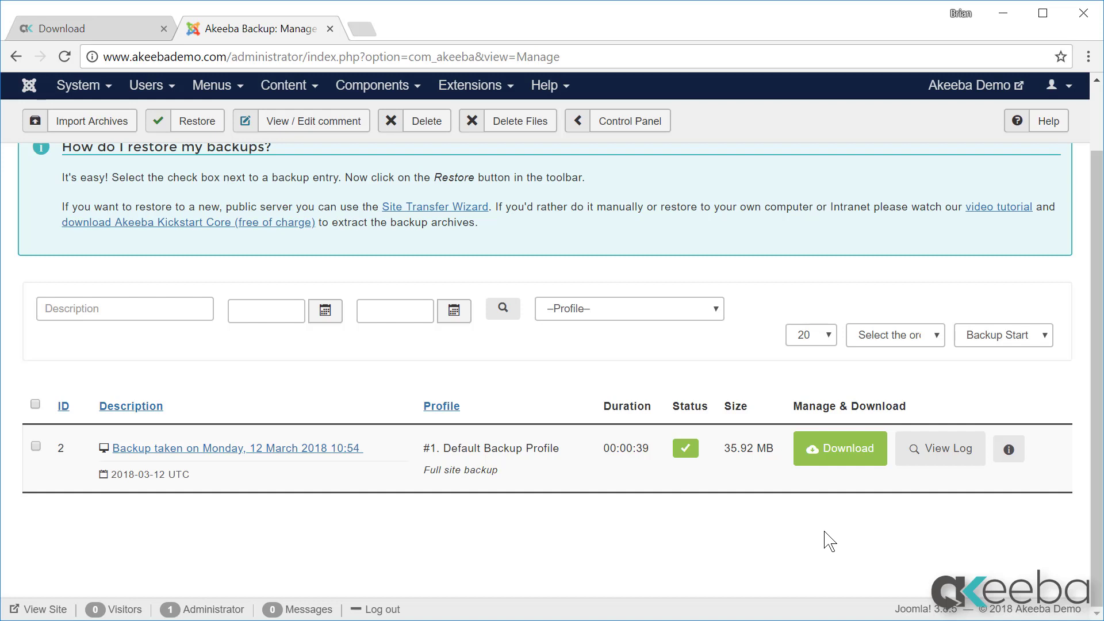
click(837, 455)
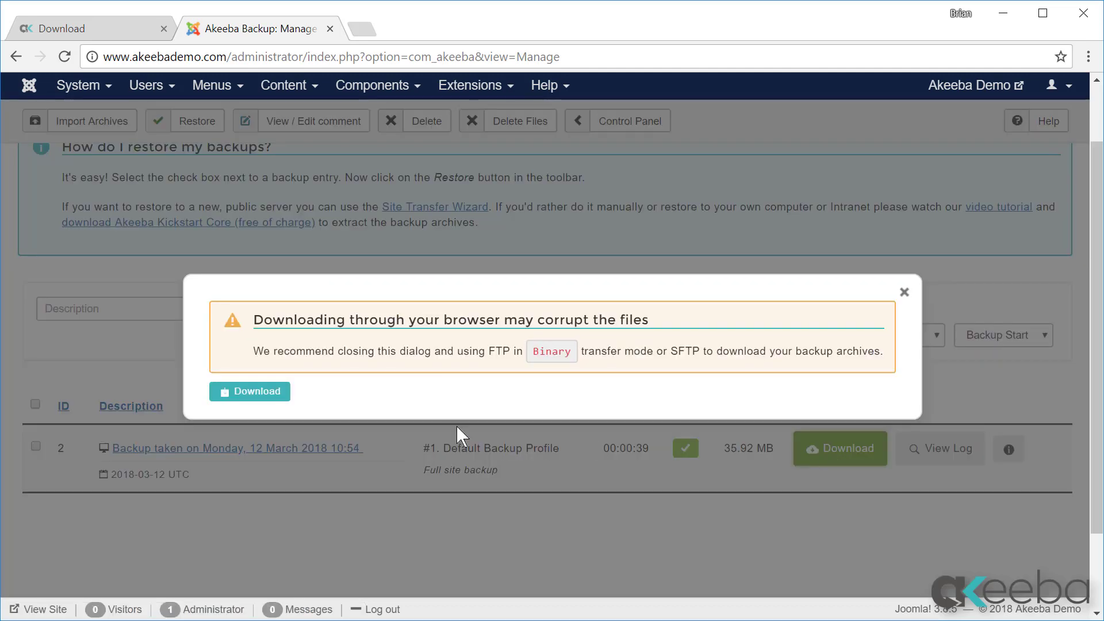
click(237, 396)
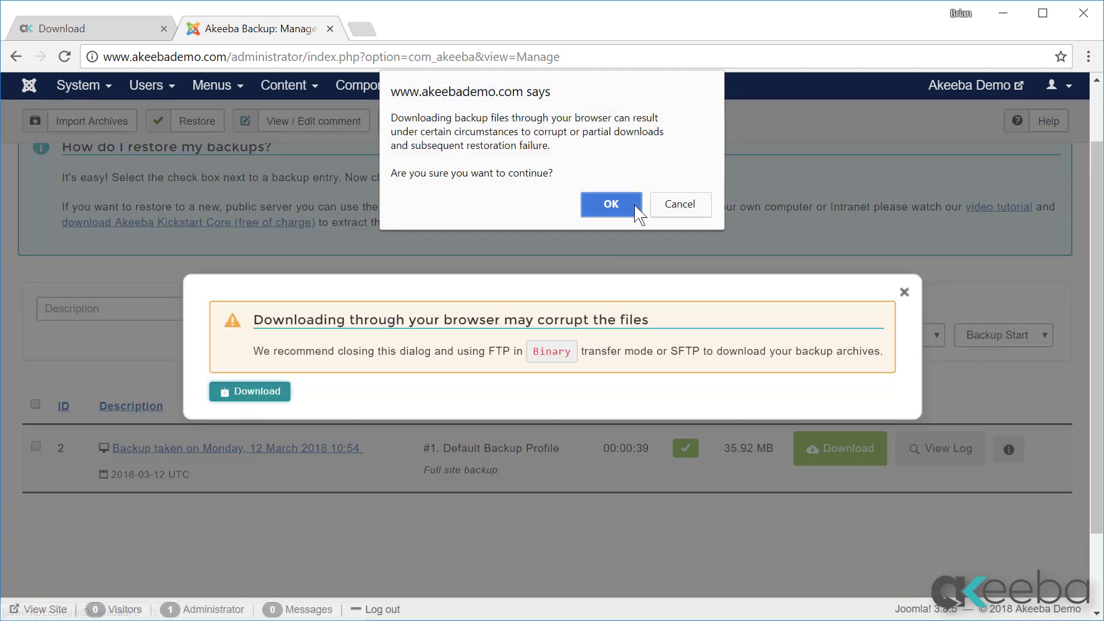
click(632, 206)
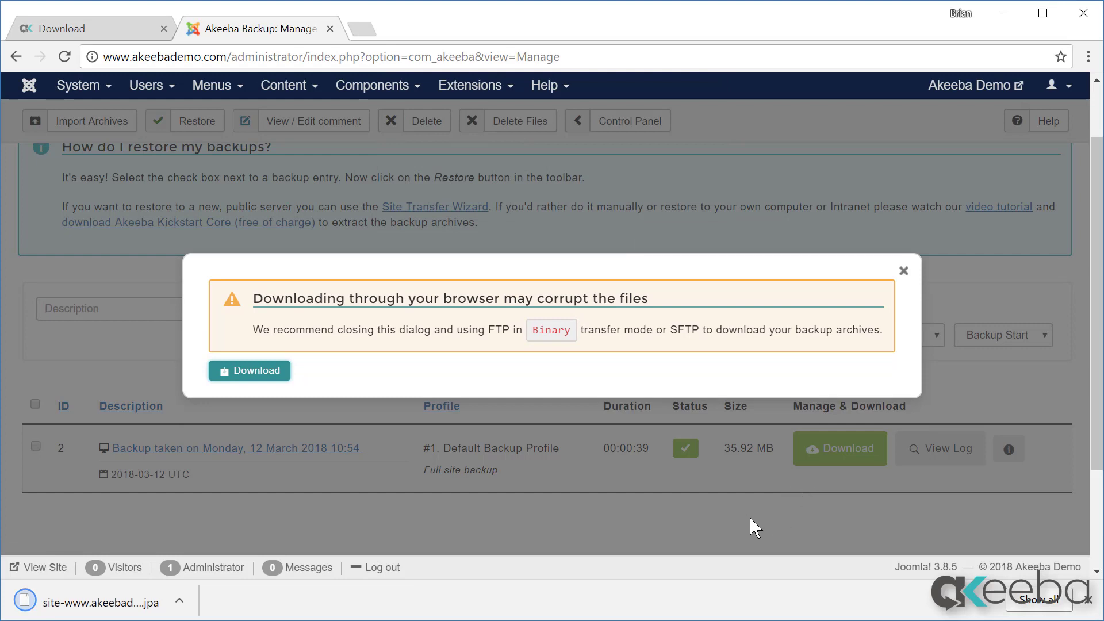
click(1087, 599)
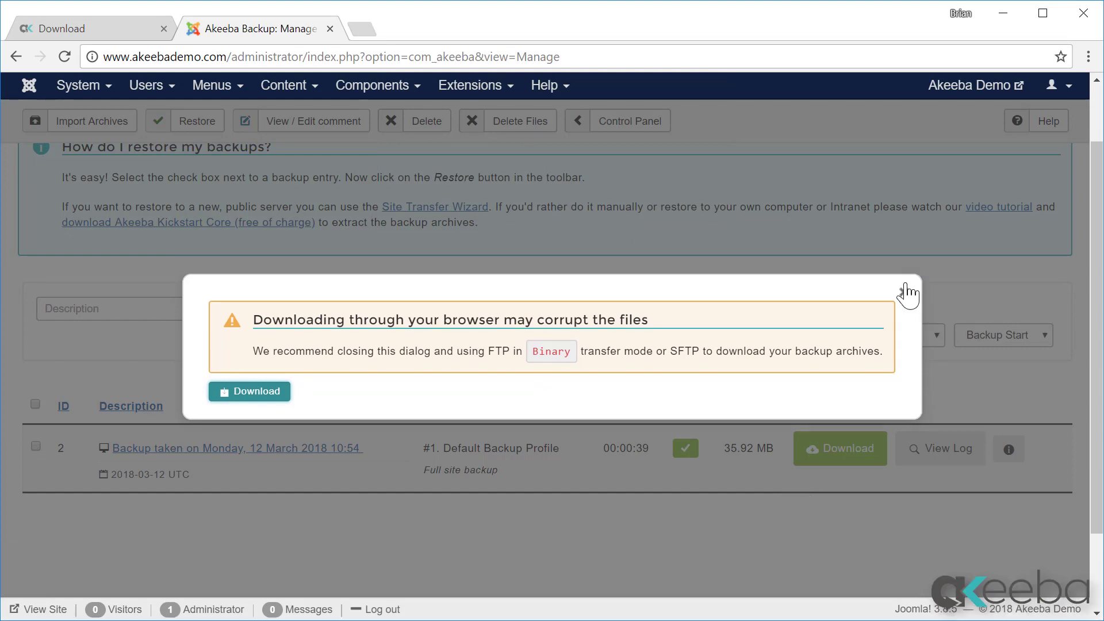
click(904, 292)
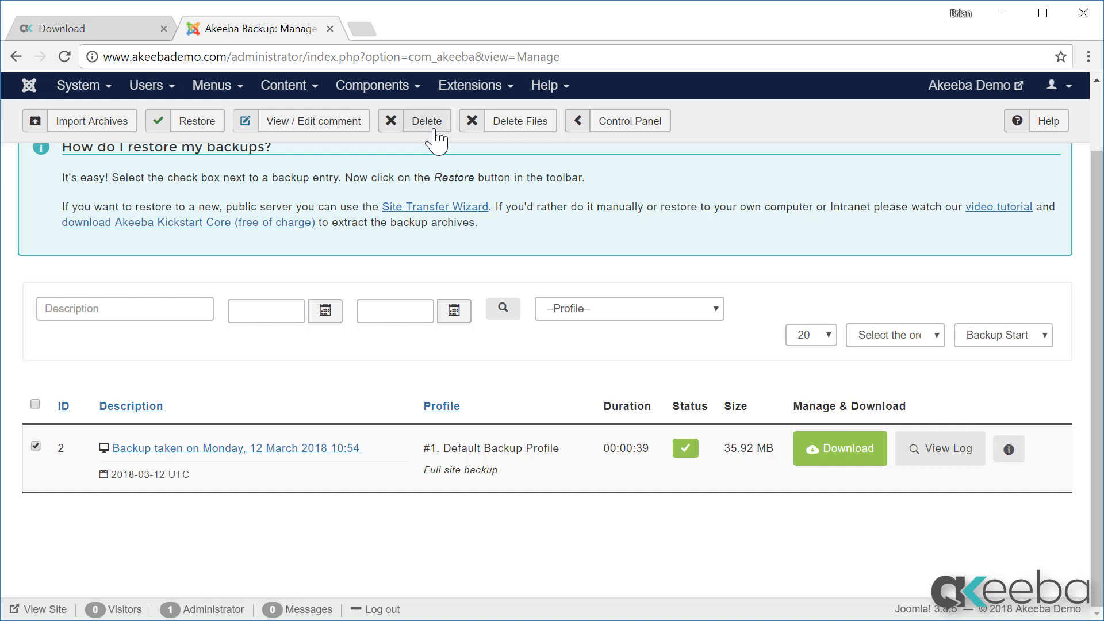
Step: Delete the checked backup's archive files and return to the Control Panel
click(506, 136)
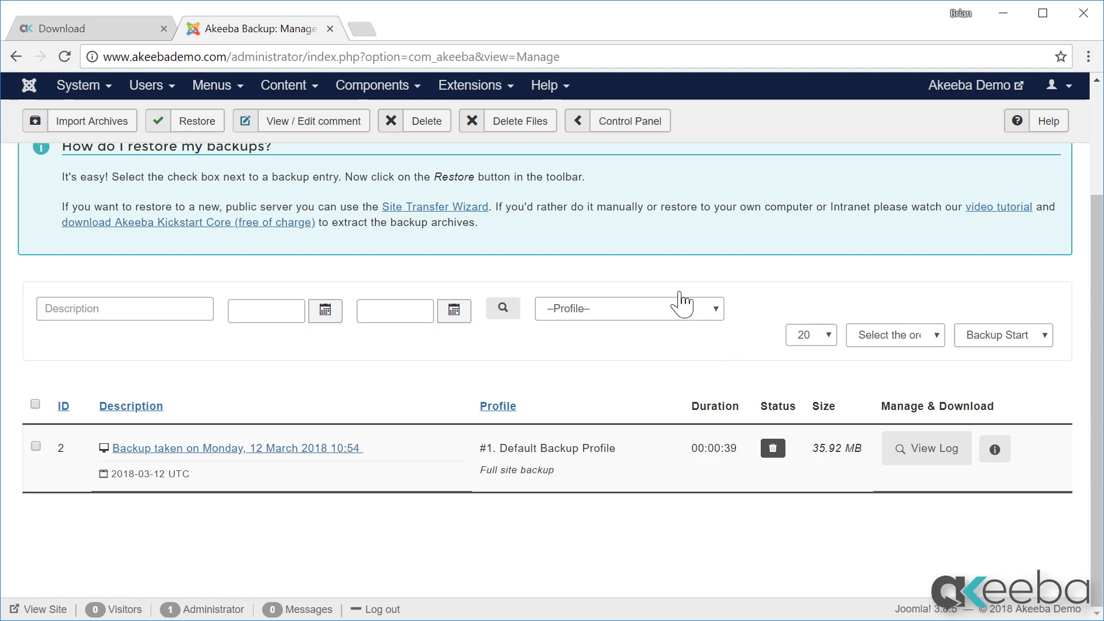
click(603, 138)
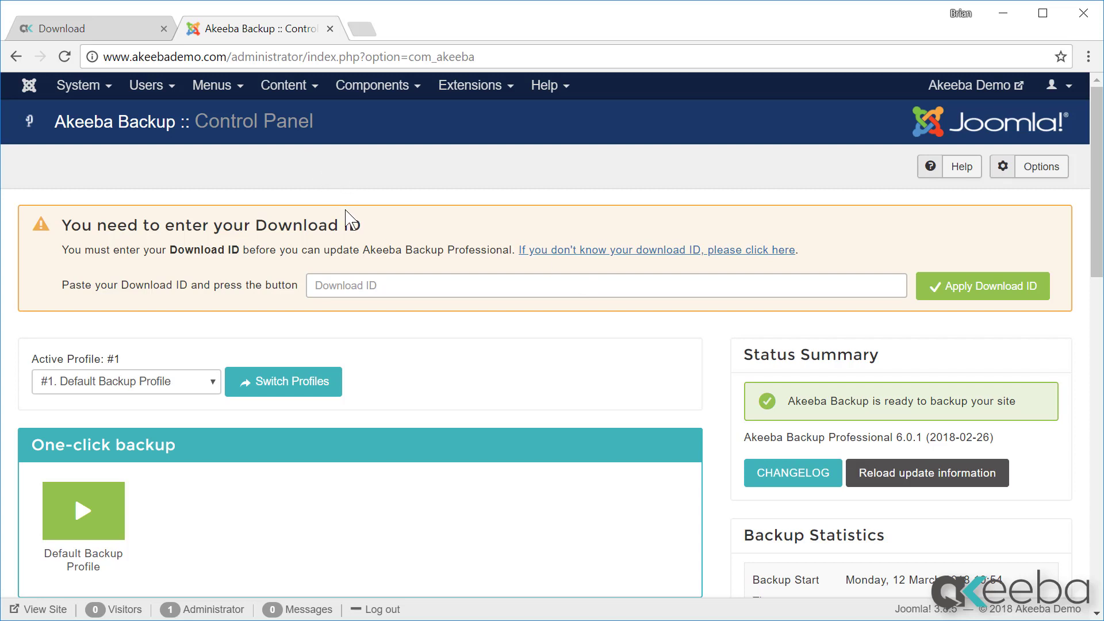
Step: Open the My Subscriptions page on the Akeeba website
click(93, 30)
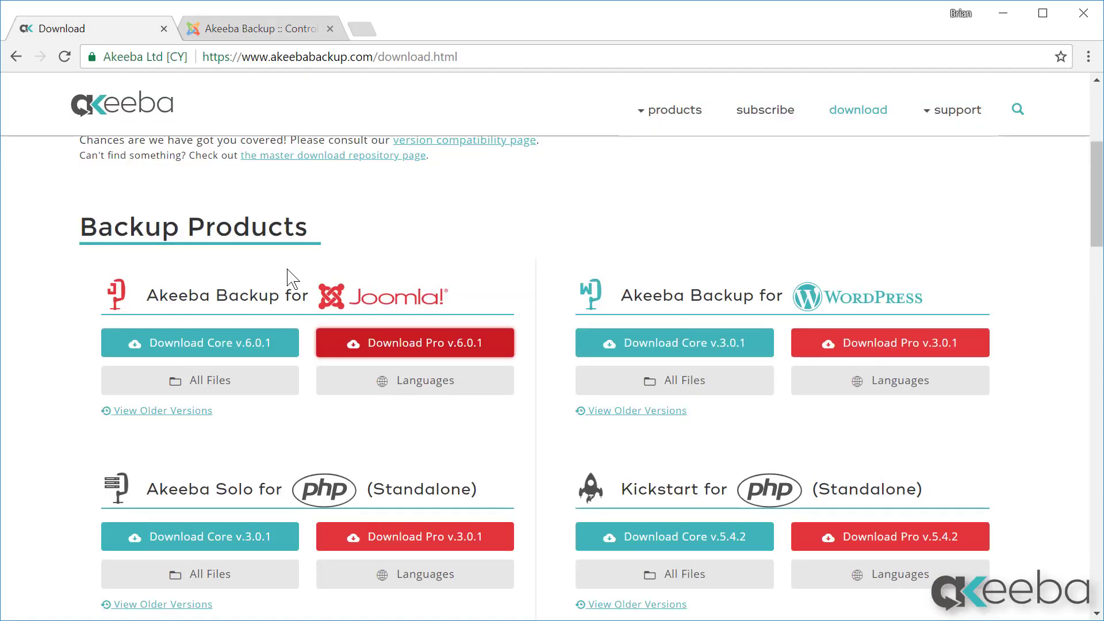
scroll(288, 279, up, 5)
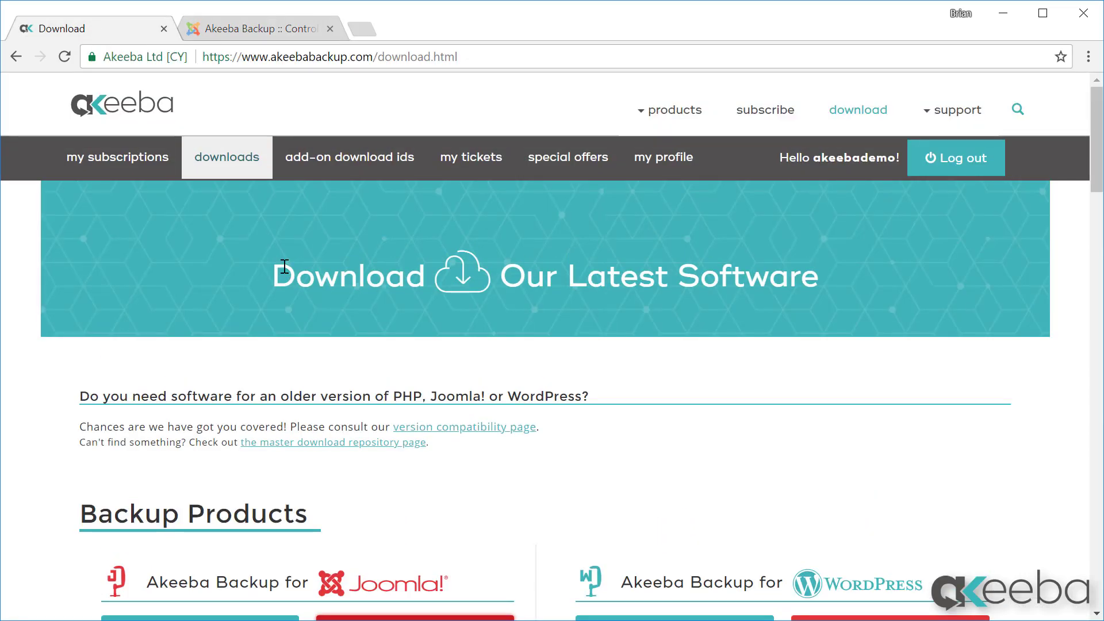
click(142, 171)
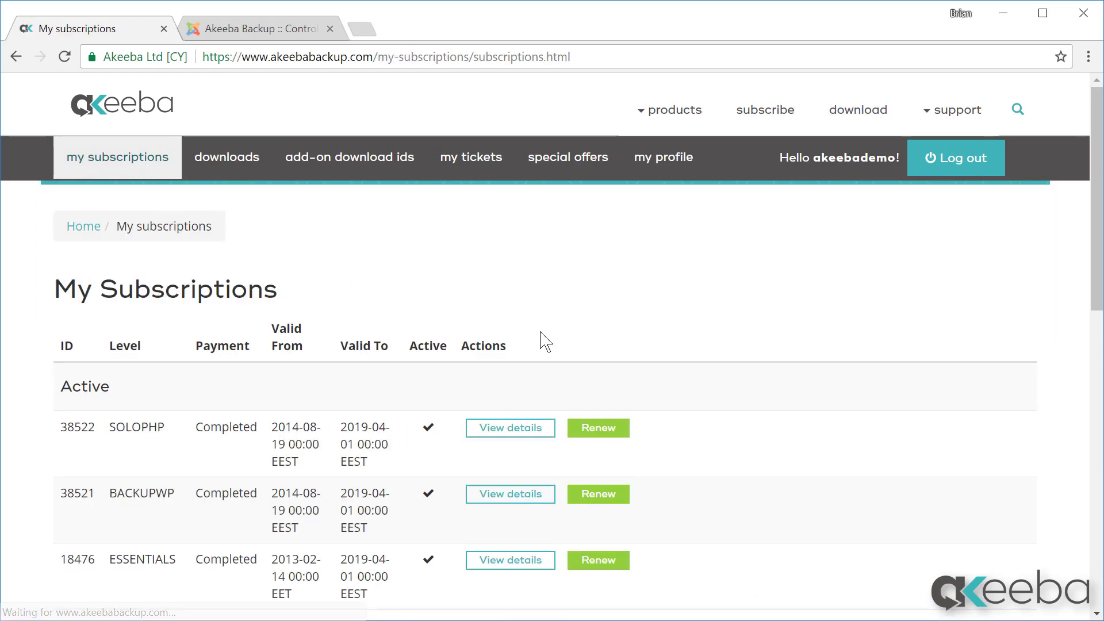
scroll(539, 340, down, 10)
scroll(578, 354, up, 5)
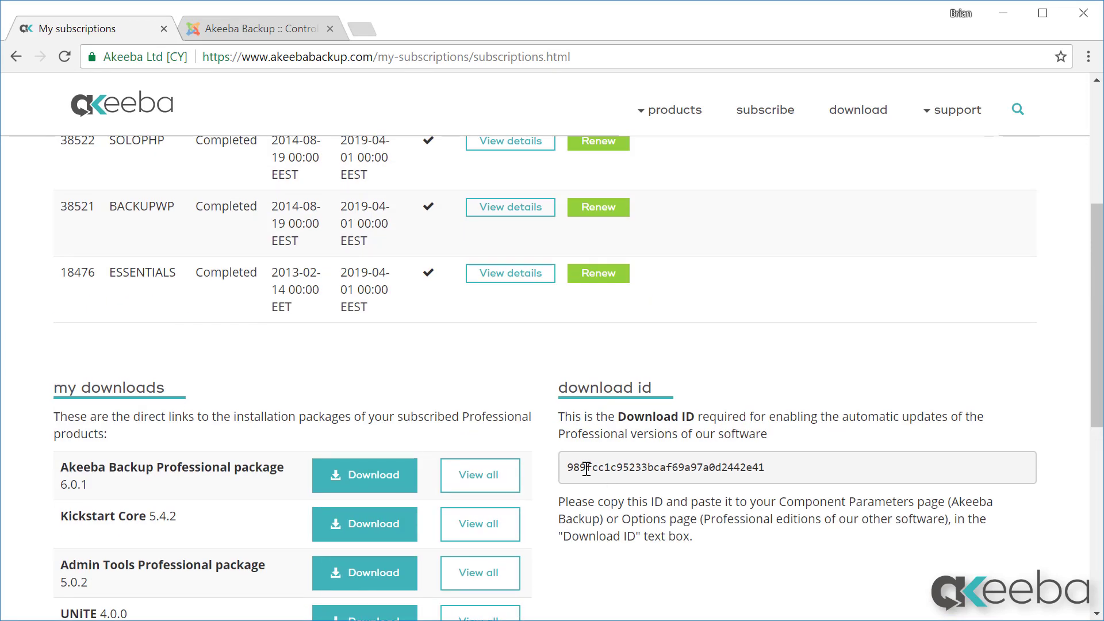
Step: Copy the account's Download ID and go back to the Joomla Control Panel
drag(563, 467, 779, 477)
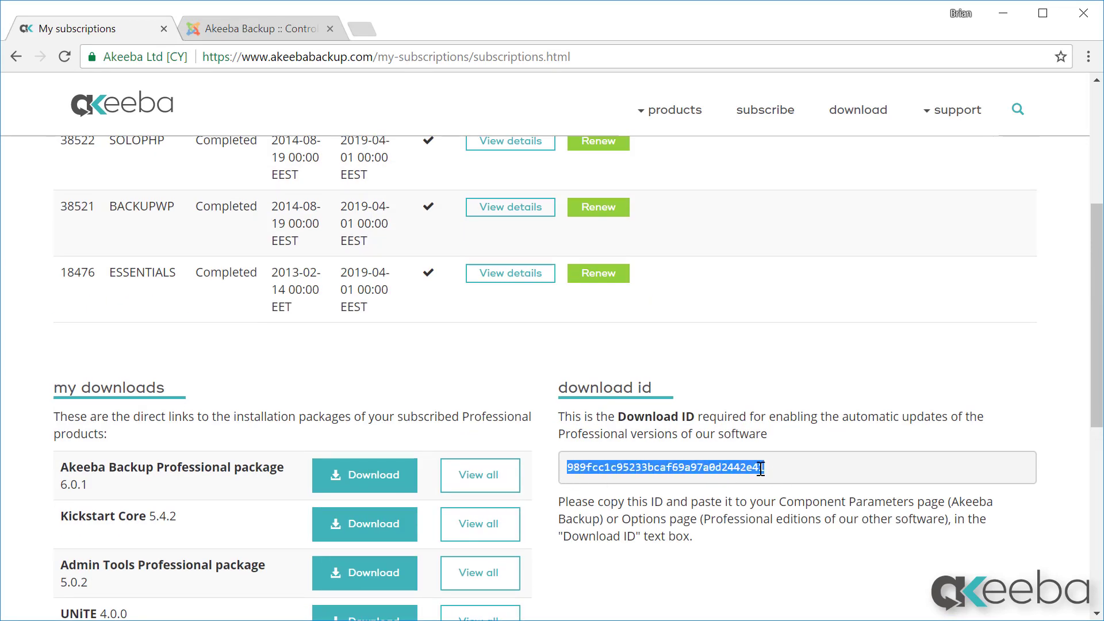
right_click(758, 467)
click(776, 483)
click(290, 31)
click(398, 286)
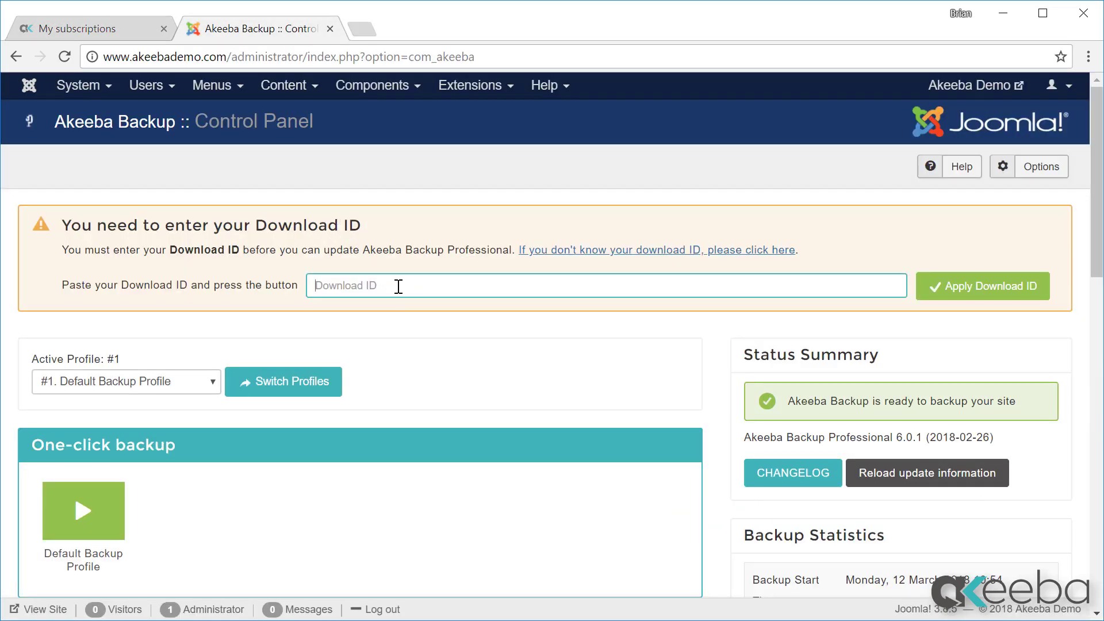
Step: Paste the copied Download ID into the Control Panel field and apply it
right_click(396, 286)
click(428, 386)
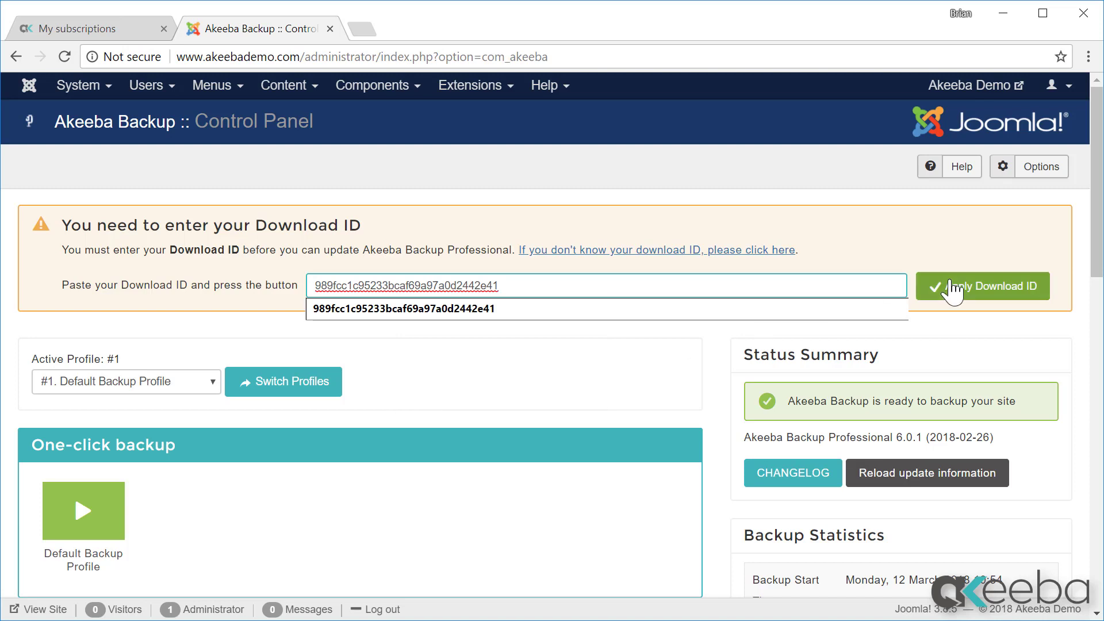
click(968, 286)
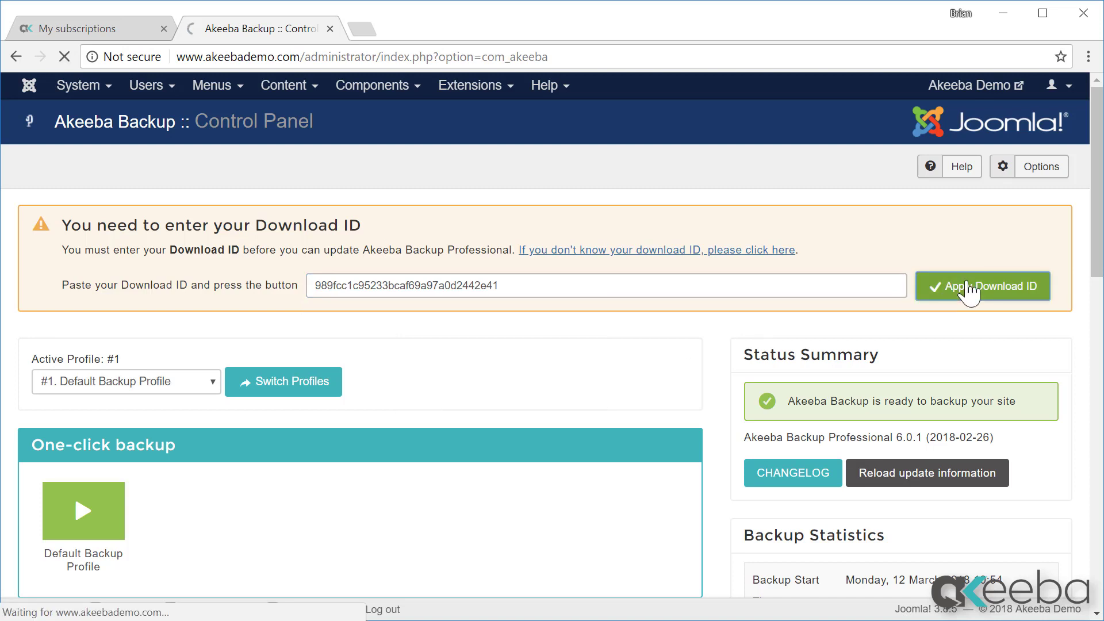